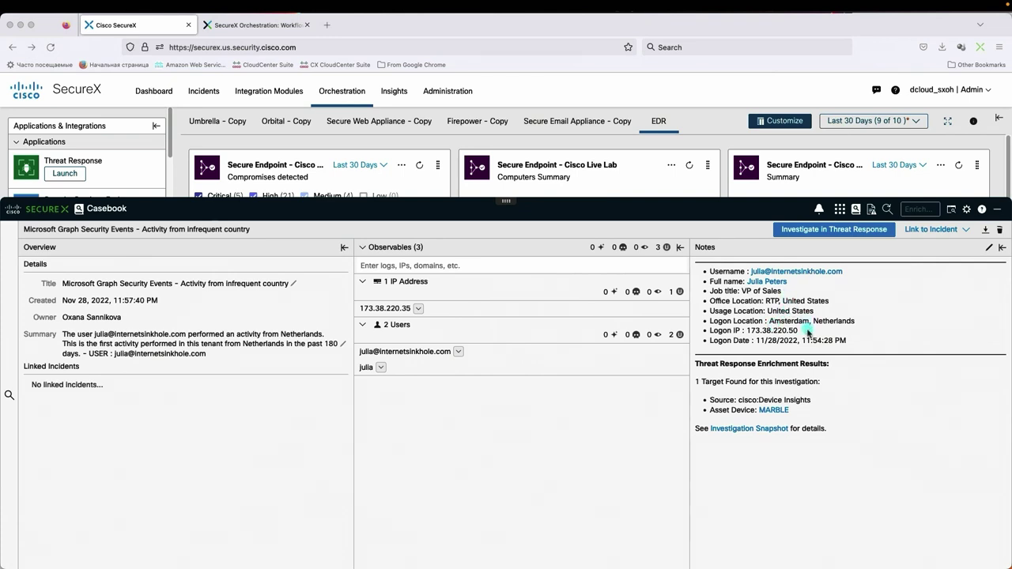
Step: Review the Events - Microsoft Graph Security workflow through the Threat Response - Create Casebook activity, and open its run history
click(247, 26)
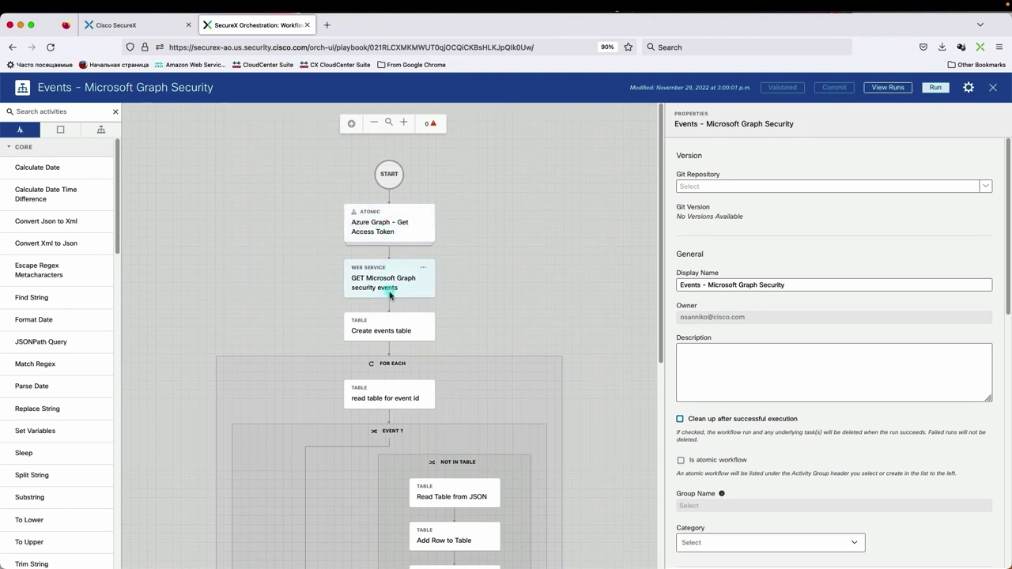
scroll(513, 343, down, 3)
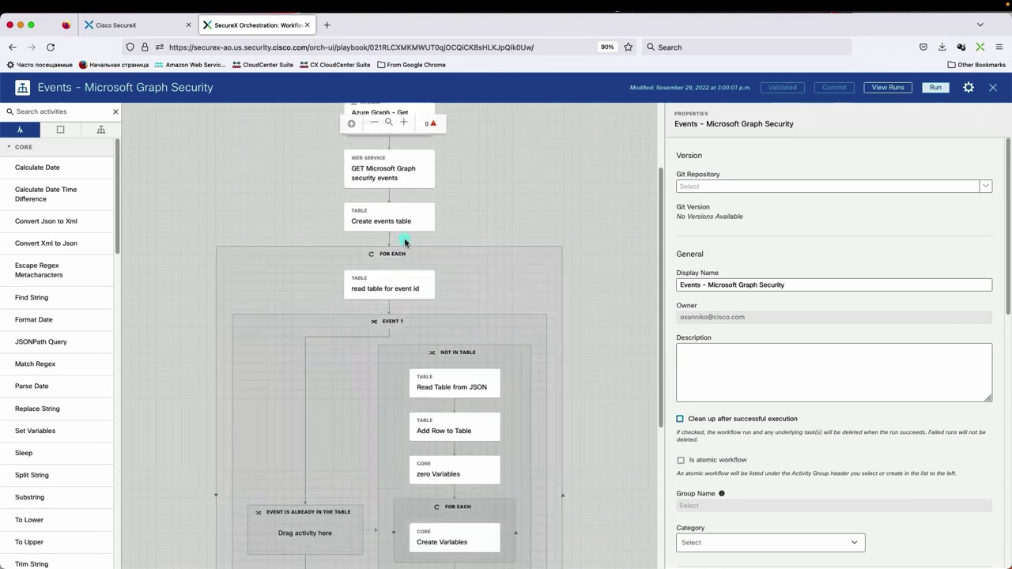
scroll(436, 310, down, 2)
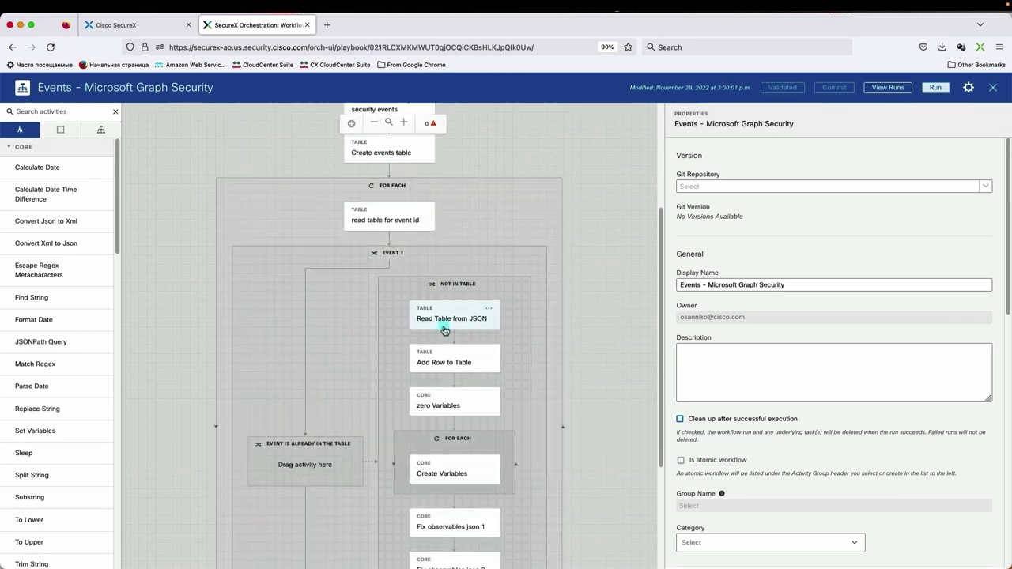
scroll(445, 331, down, 3)
scroll(472, 406, down, 1)
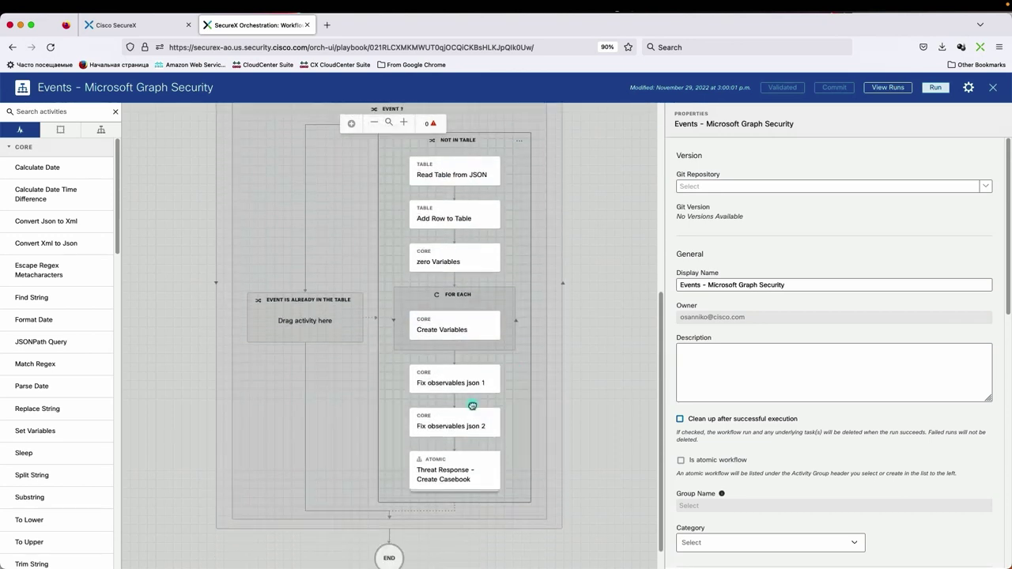
scroll(472, 406, down, 1)
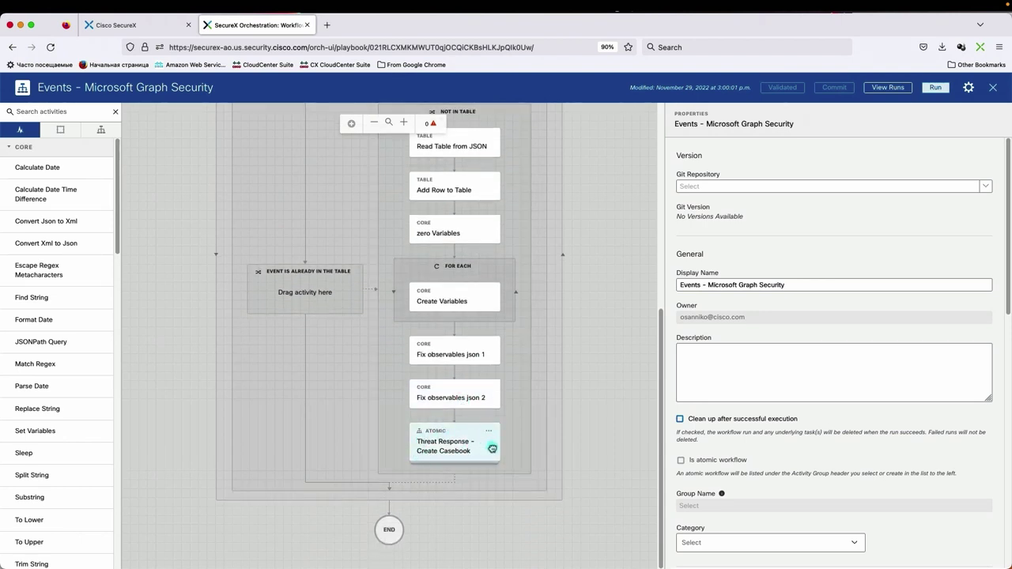
click(889, 87)
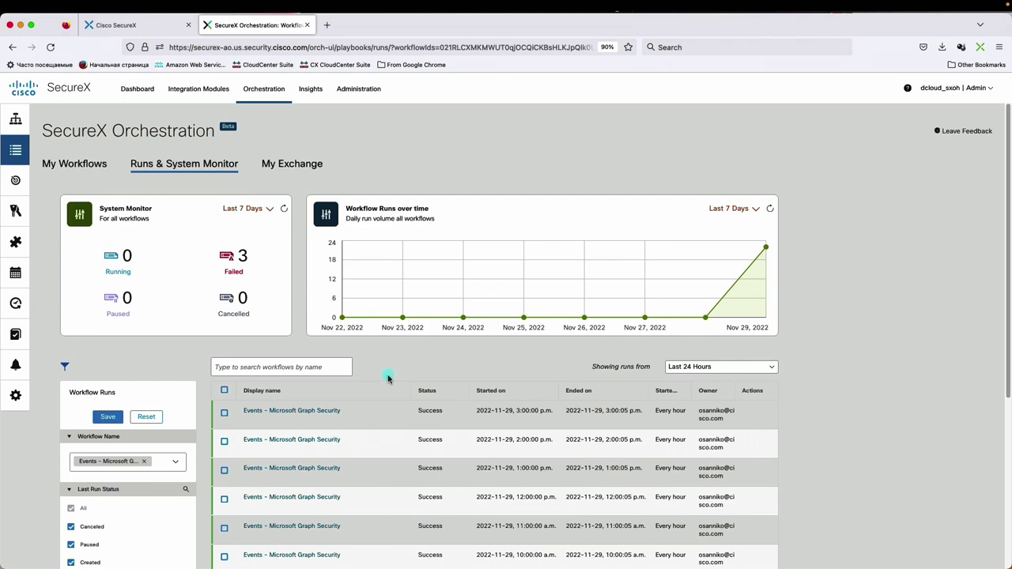
Step: Return to the Activity from infrequent country casebook and examine the Threat Response Enrichment Results in its notes
click(138, 25)
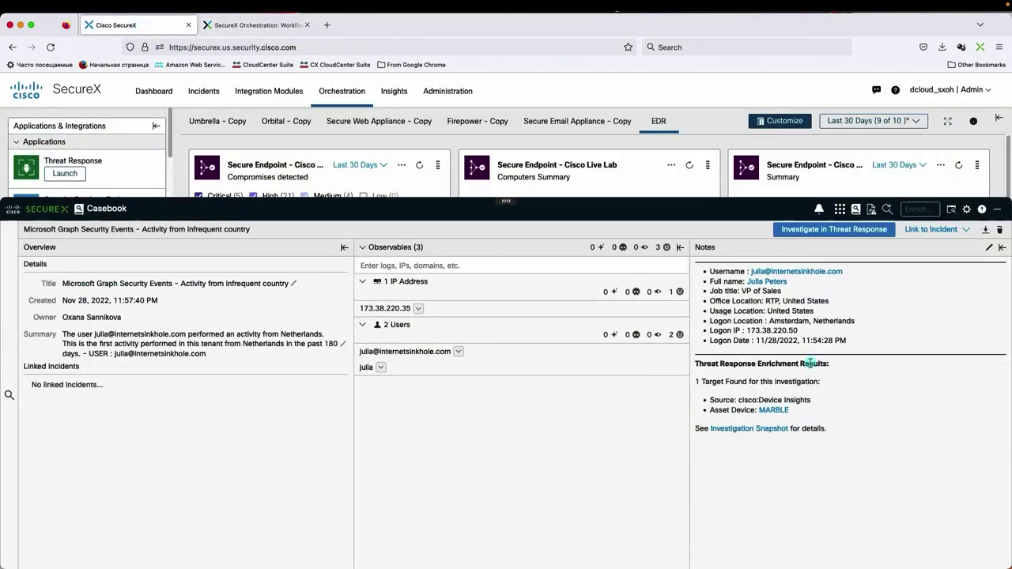
drag(696, 364, 833, 371)
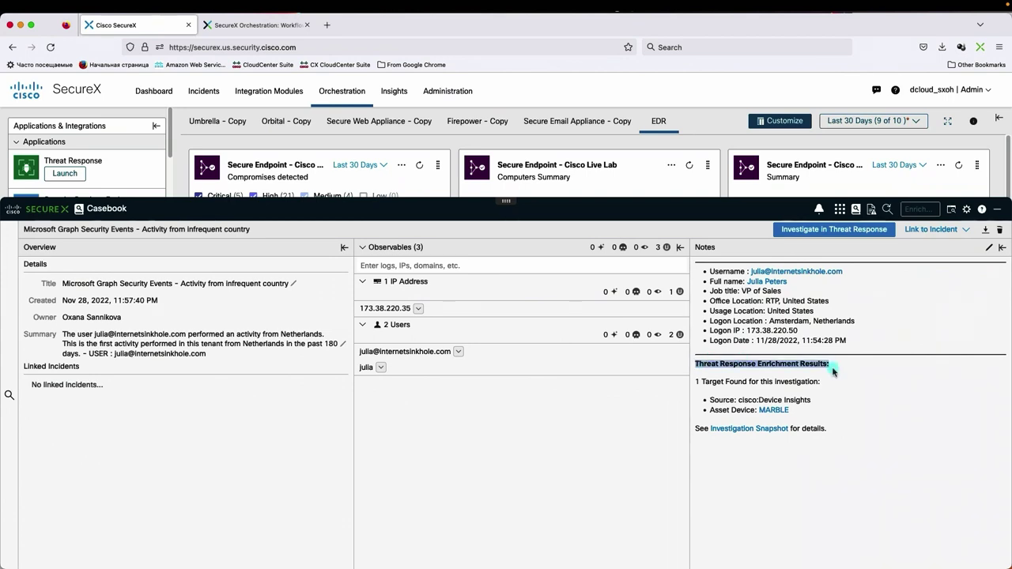
click(833, 369)
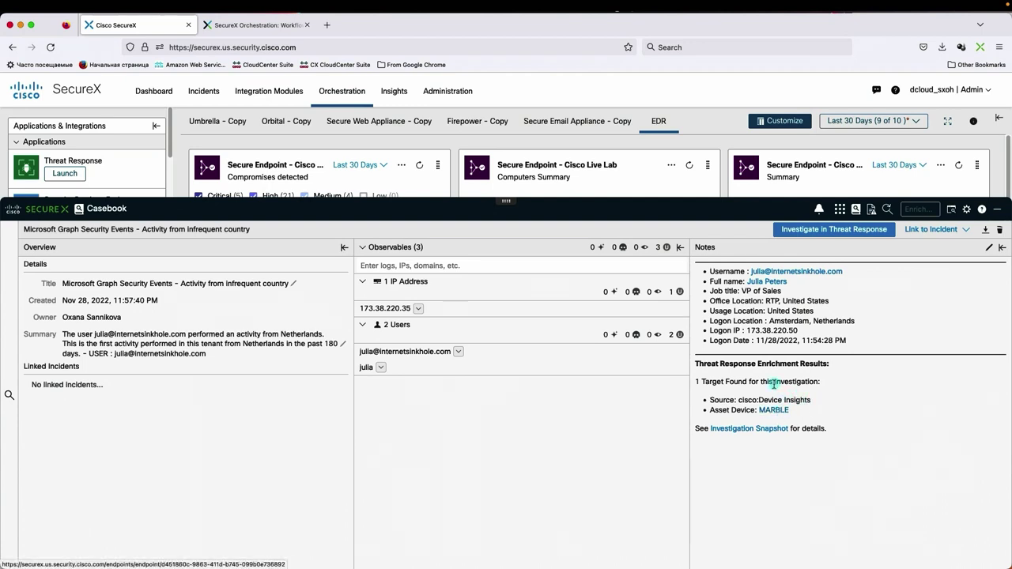
Step: Open the MARBLE asset device from the casebook notes in a new tab and highlight its public IP address
right_click(773, 412)
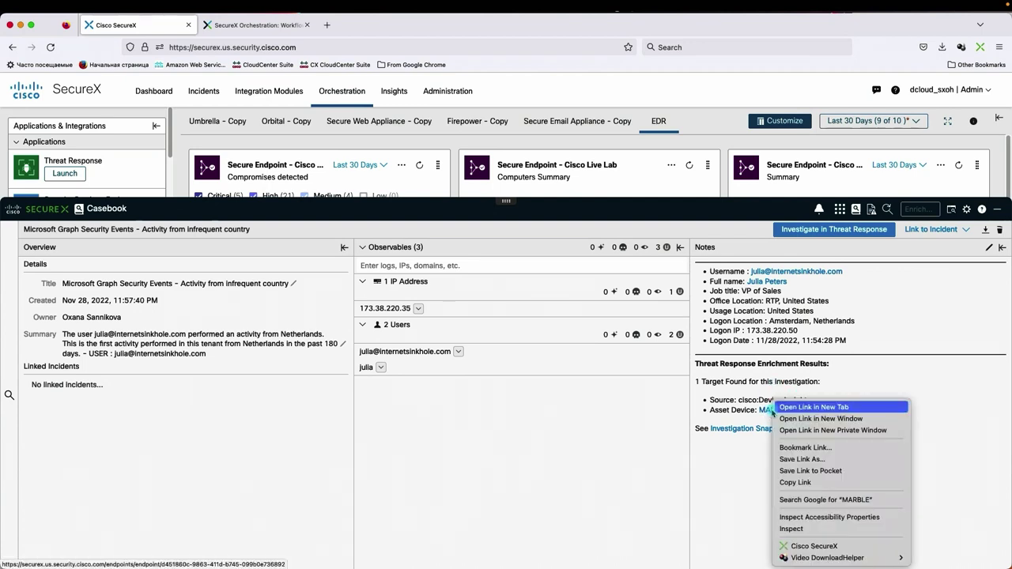
click(815, 408)
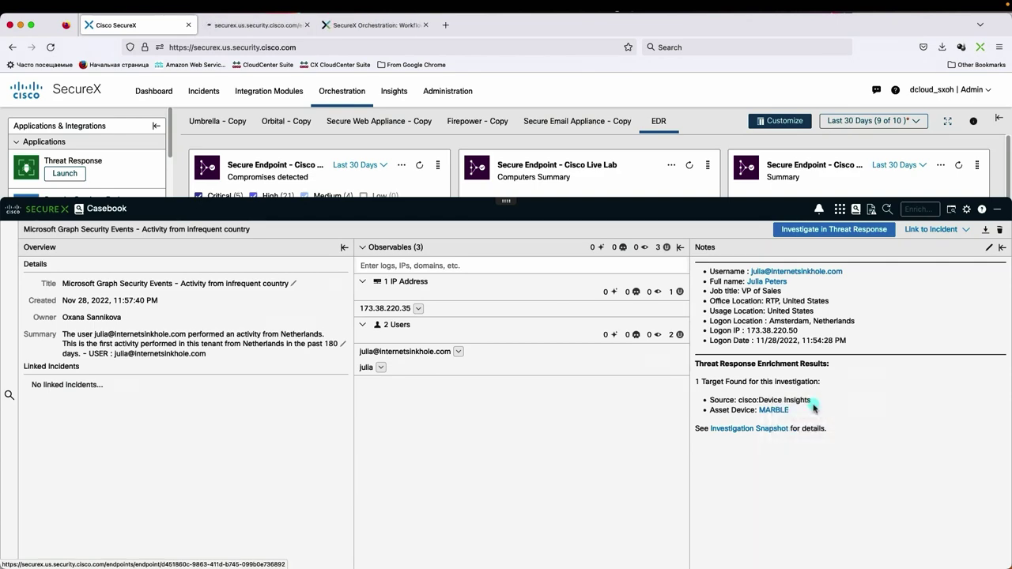
click(244, 28)
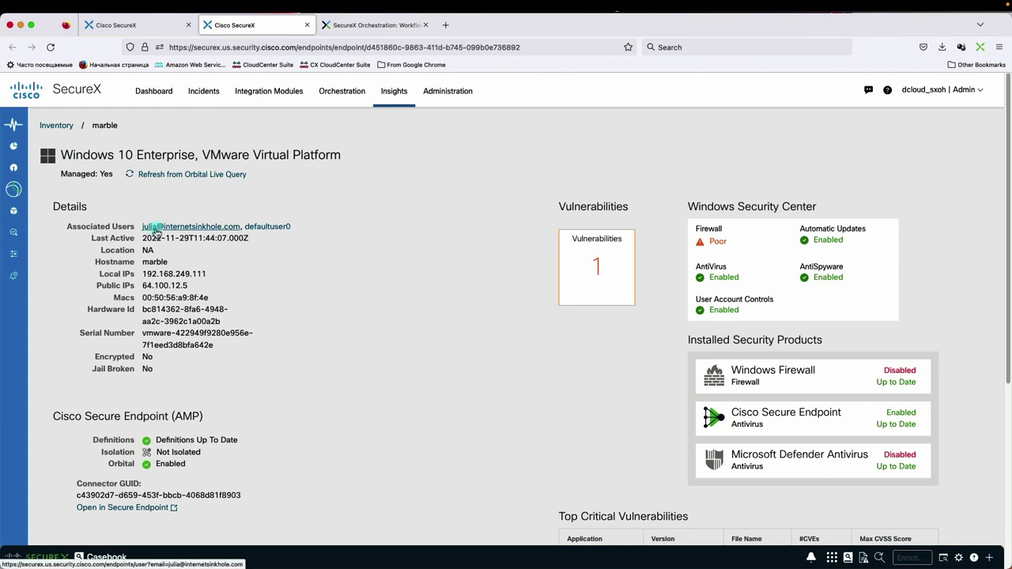
drag(144, 286, 190, 287)
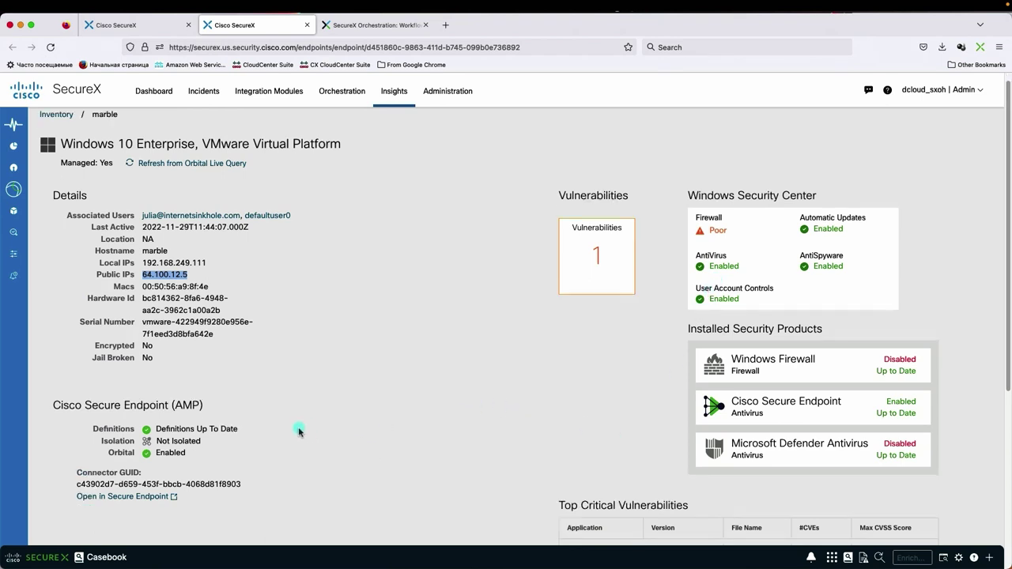
Step: Examine the marble device's endpoint protection details, critical vulnerabilities and the sources it was seen in
scroll(298, 427, down, 3)
scroll(297, 431, down, 10)
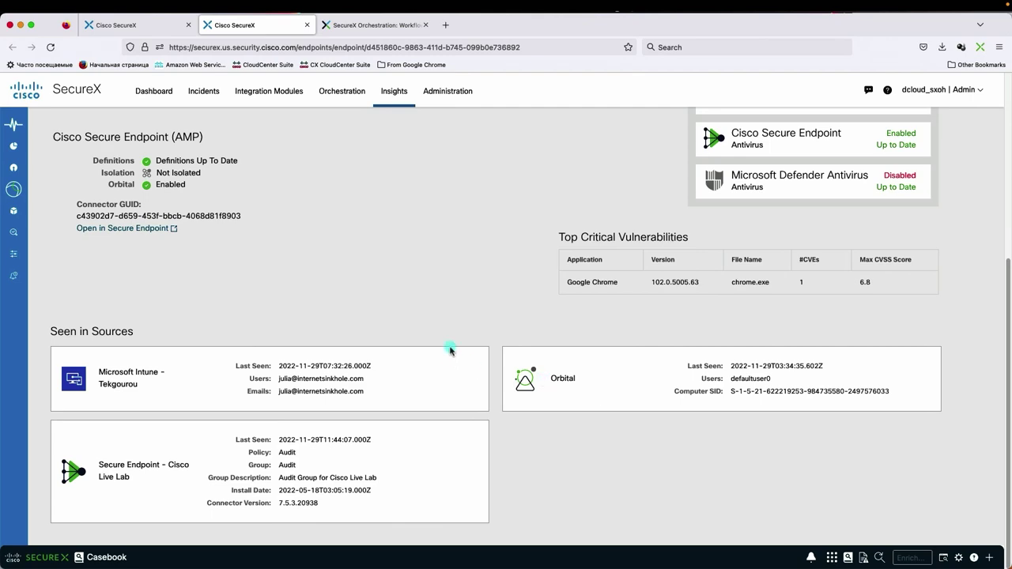
scroll(451, 351, up, 5)
scroll(443, 351, up, 2)
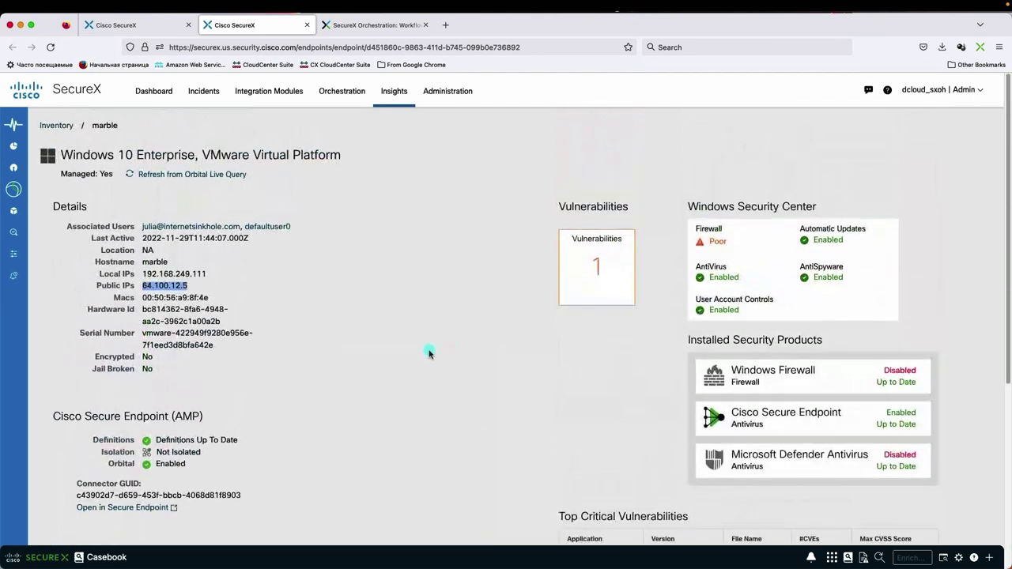
click(223, 299)
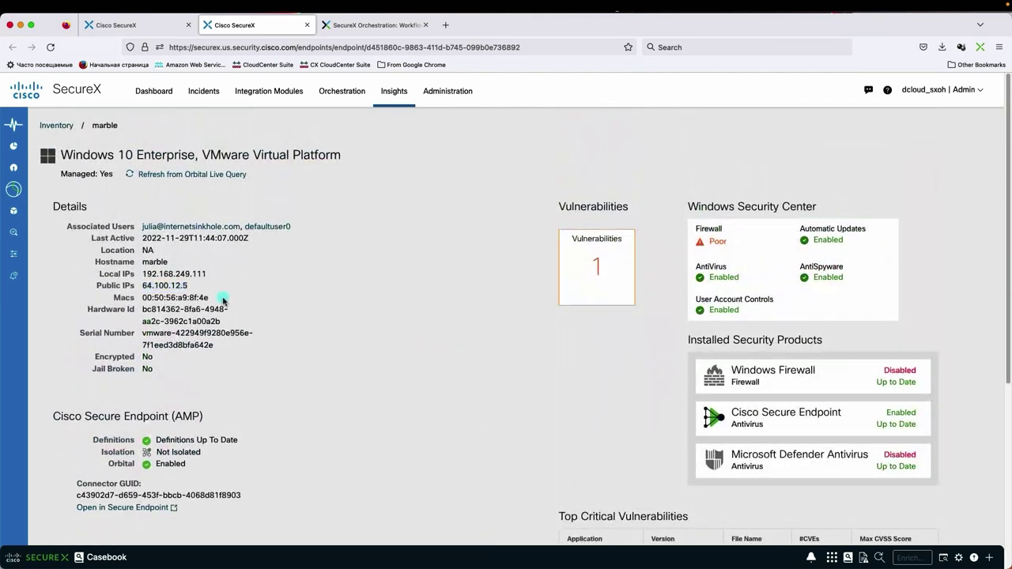
Step: Find the observables on the device page and look up the public IP 64.100.12.5 on Talos Intelligence
click(944, 559)
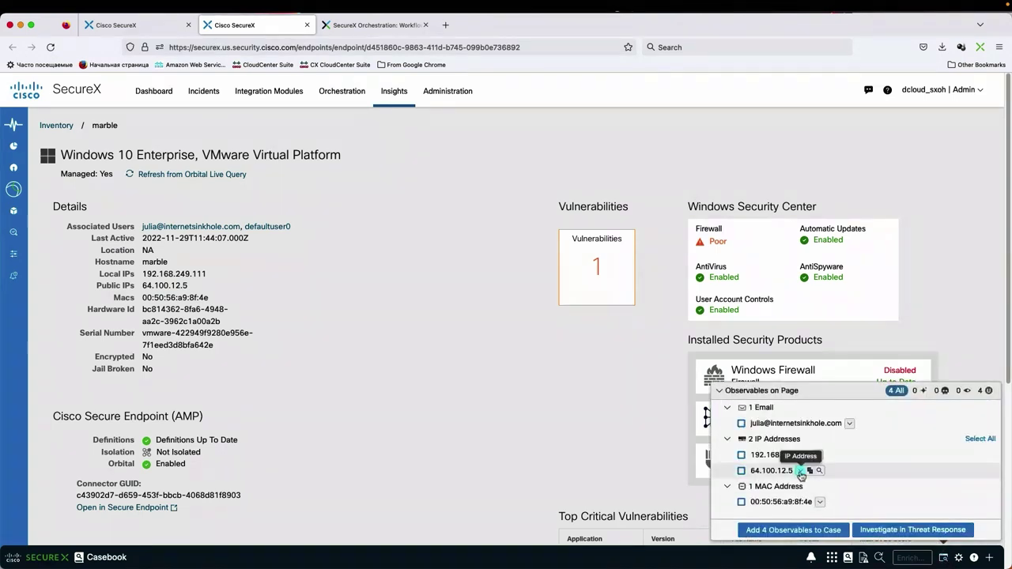
click(801, 472)
scroll(657, 499, down, 10)
scroll(661, 514, down, 5)
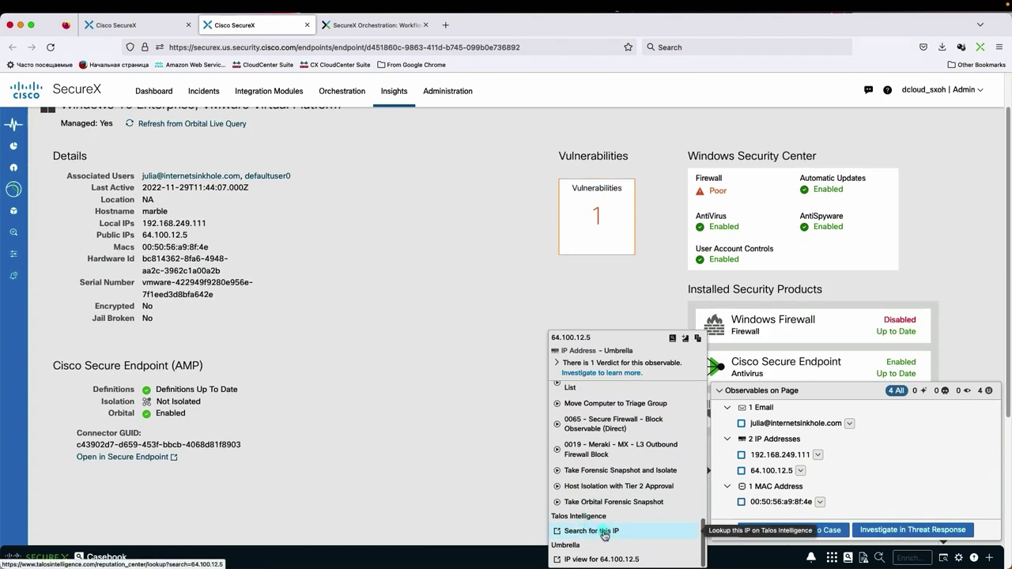
click(605, 535)
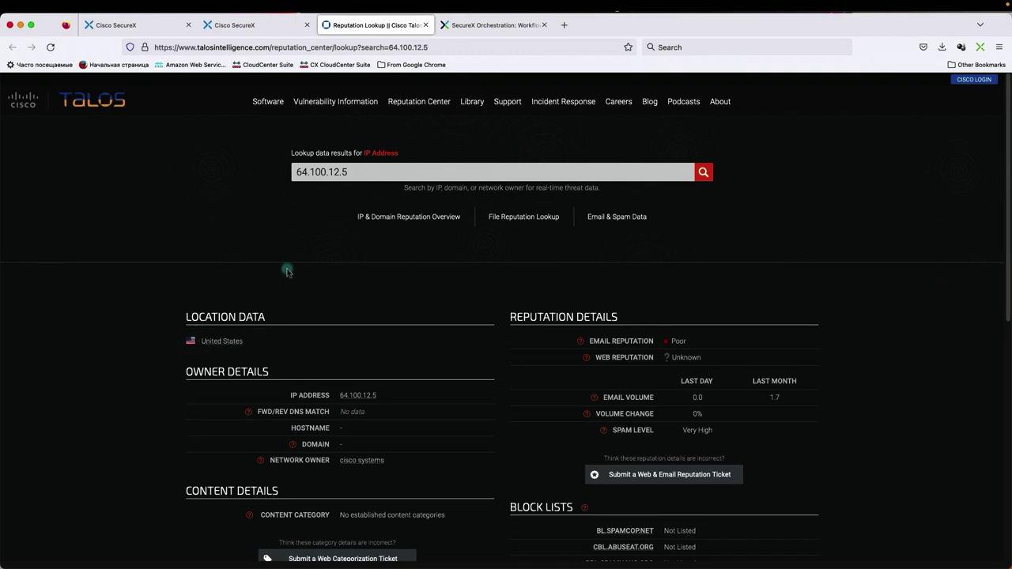
Step: Return to the device page and run the RTC - Disable Azure AD User workflow on the user's email observable
click(245, 31)
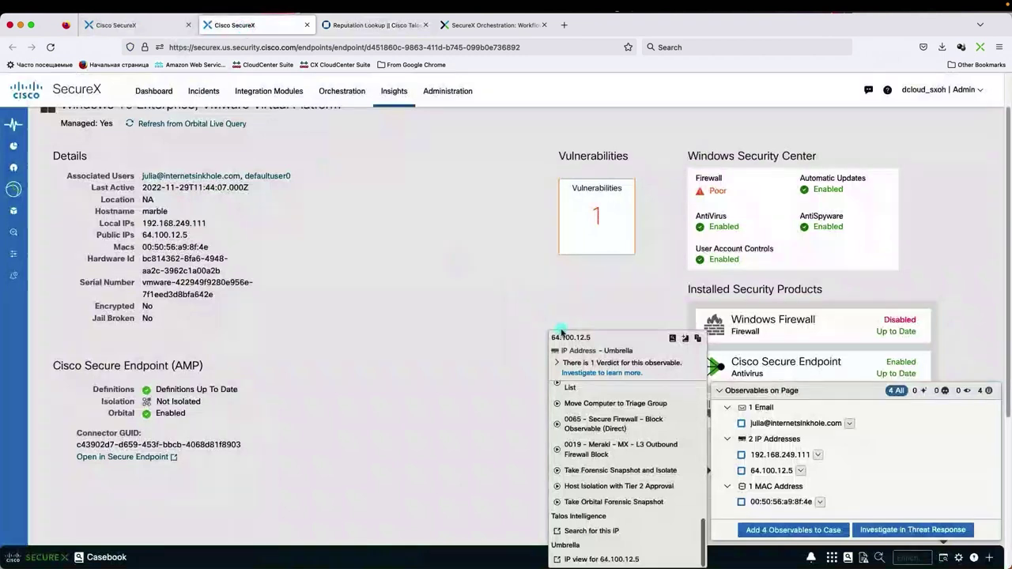
mouse_move(819, 391)
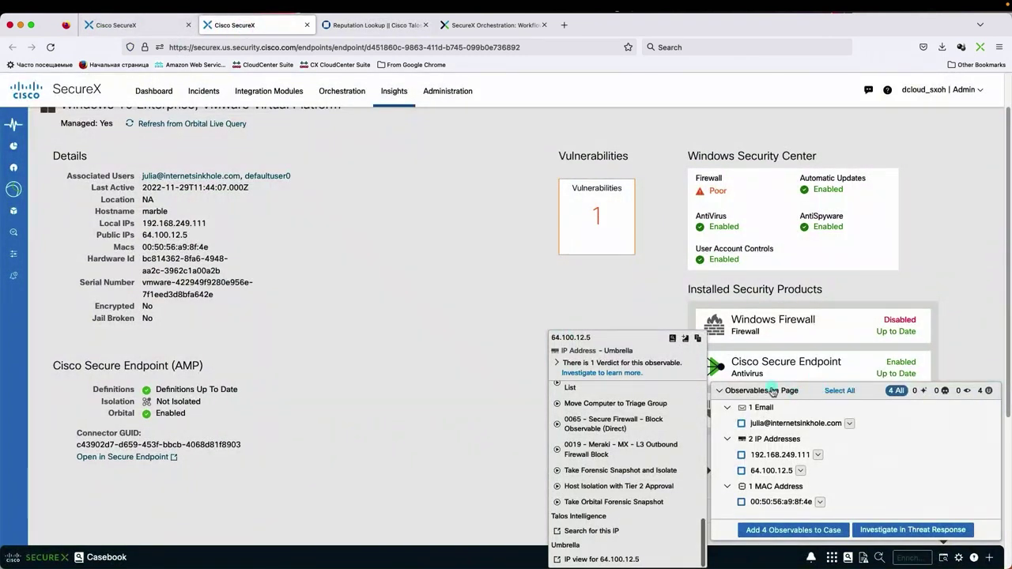
mouse_move(851, 425)
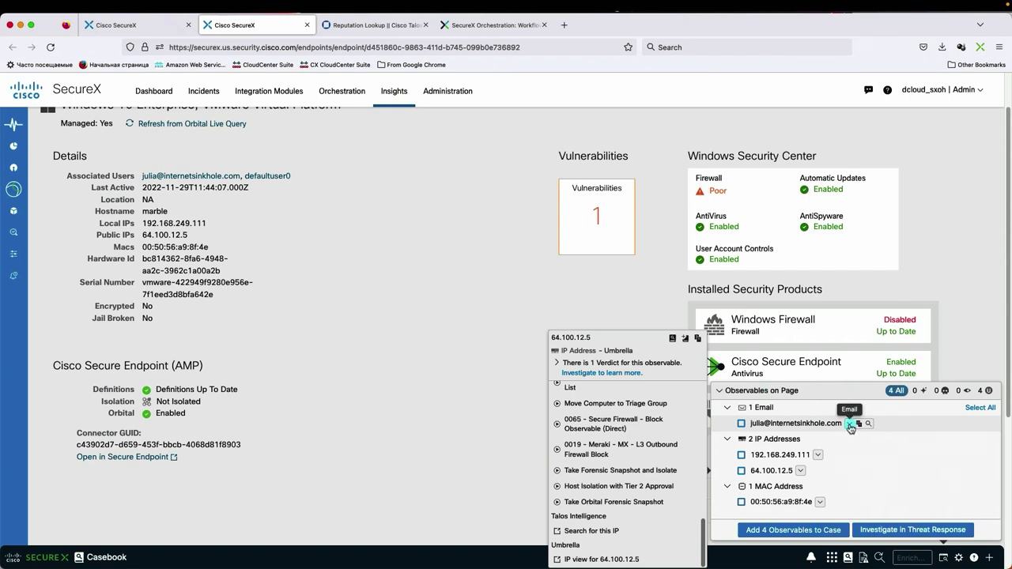
click(851, 425)
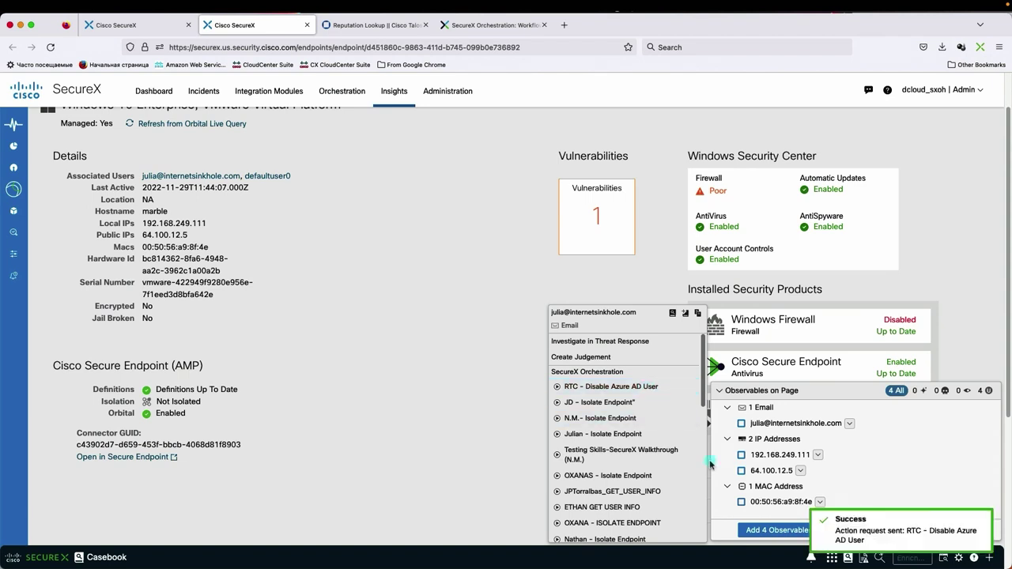
Step: Search the workflow name filter in the orchestration runs for the Disable Azure AD User workflow
drag(906, 531, 912, 541)
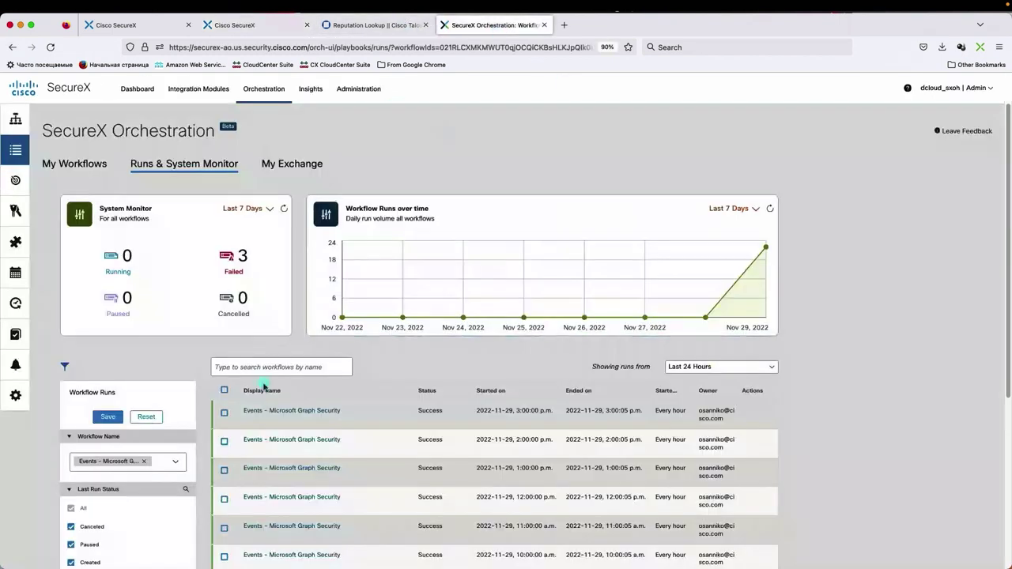
click(146, 465)
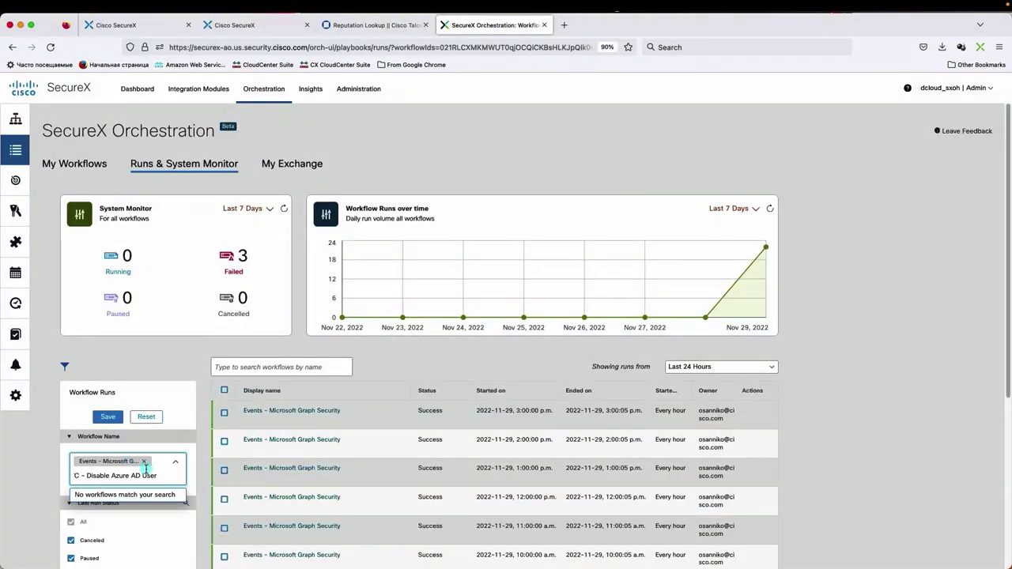
click(138, 477)
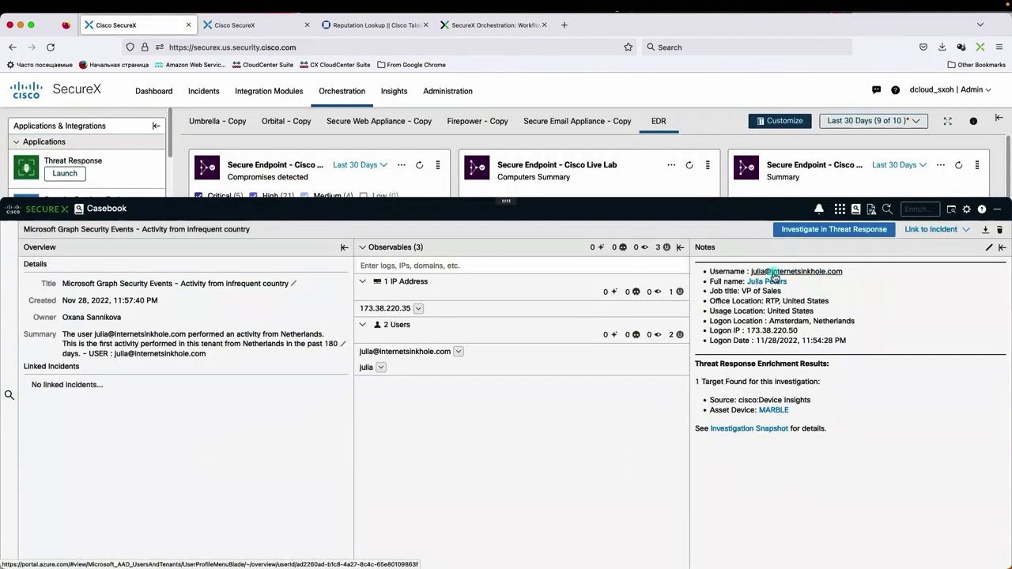
Step: Open the user's Microsoft Azure profile from the username in the casebook notes and check the account status
click(775, 274)
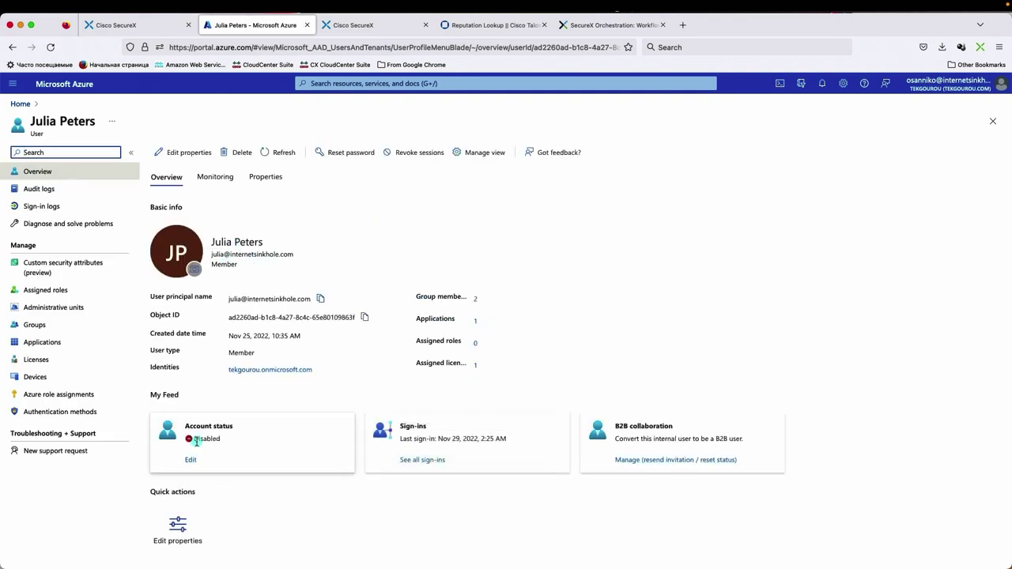
drag(195, 442, 225, 443)
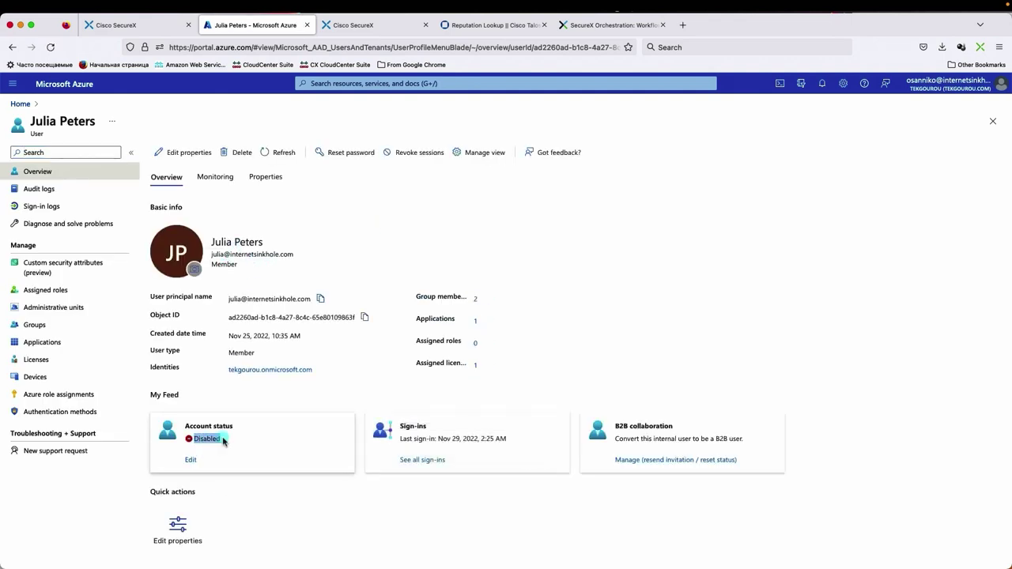
click(229, 446)
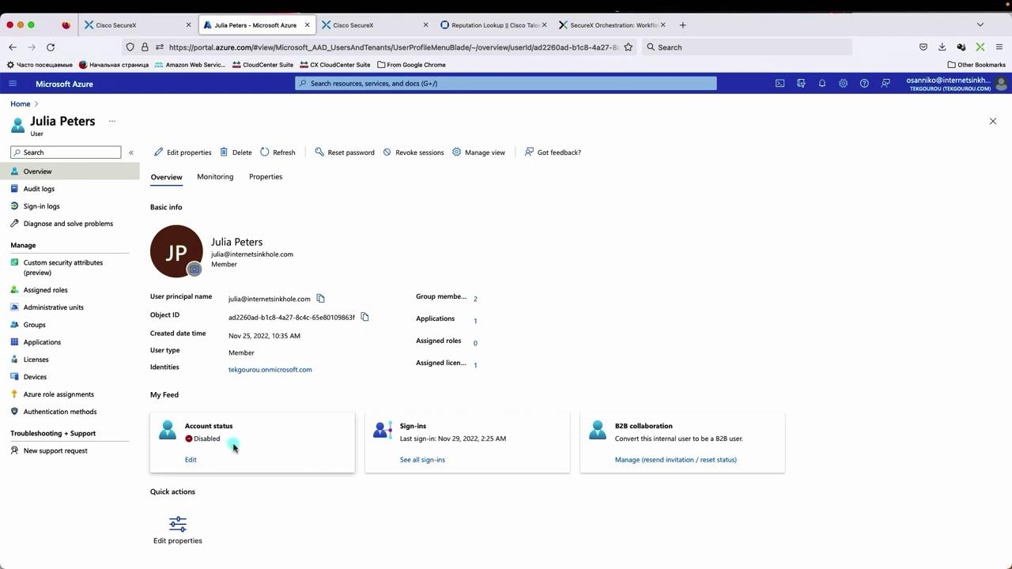